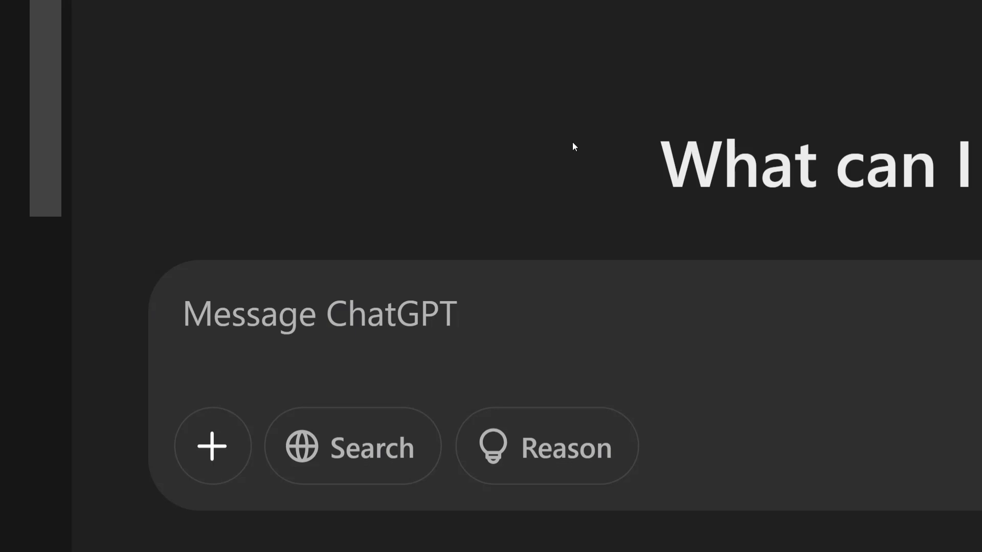
Send the greeting 'hey' and get the 4o reply 'Hey! What's up?'.
left_click(393, 317)
type("hey")
key("Return")
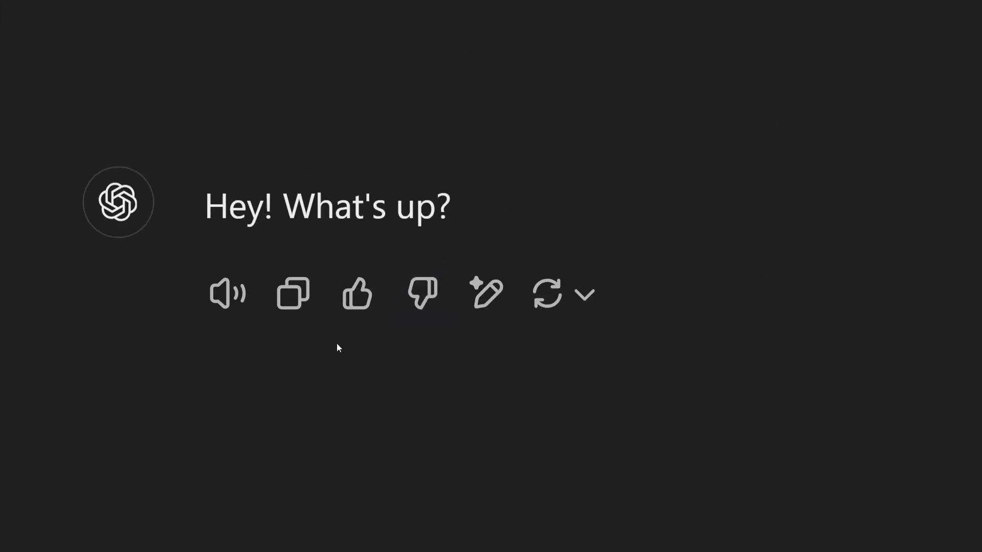
mouse_move(583, 294)
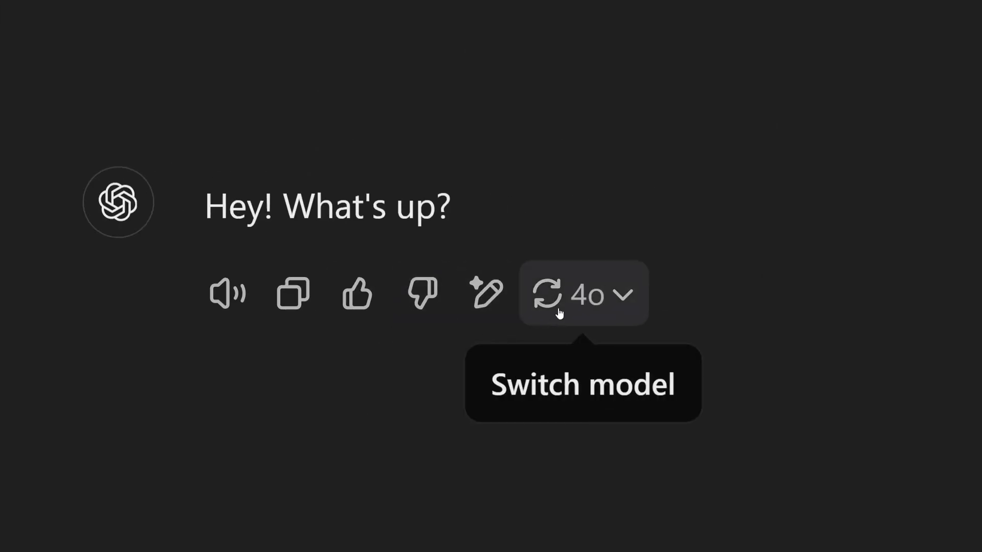
Regenerate the 'Hey! What's up?' reply using o3-mini from the Switch model menu.
left_click(618, 301)
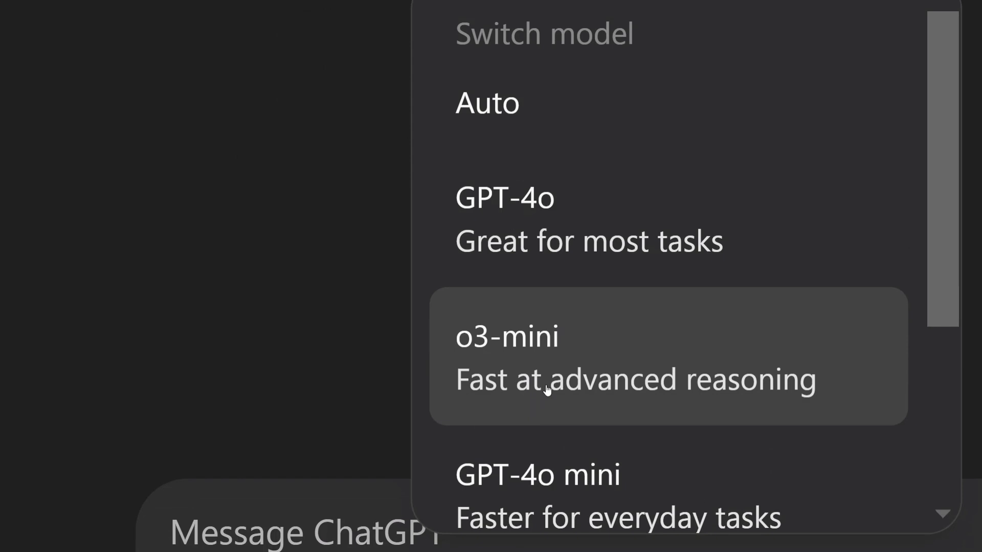
left_click(548, 390)
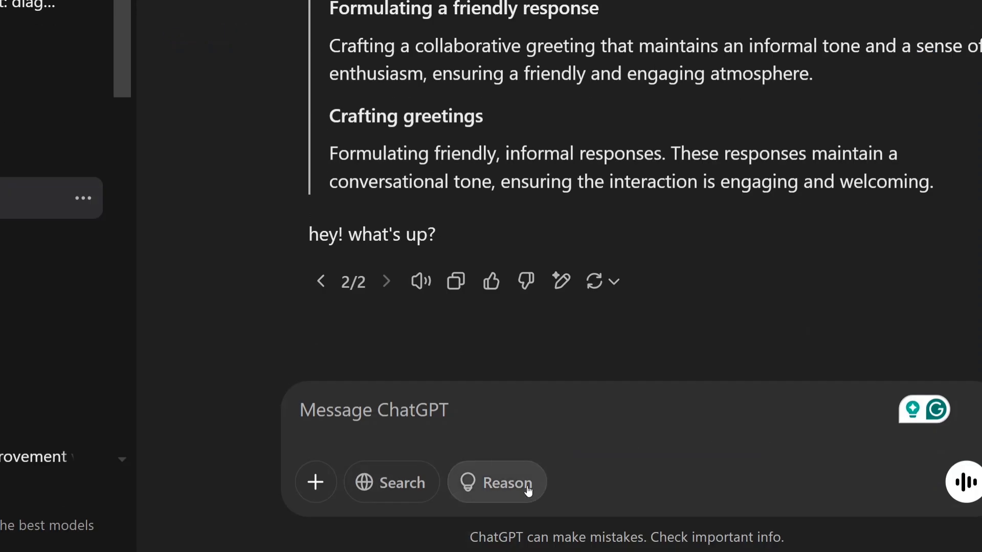
With Reason turned on, send 'tell me the purpose of life' and get a reasoned answer.
left_click(528, 491)
left_click(426, 432)
type("tell me the ")
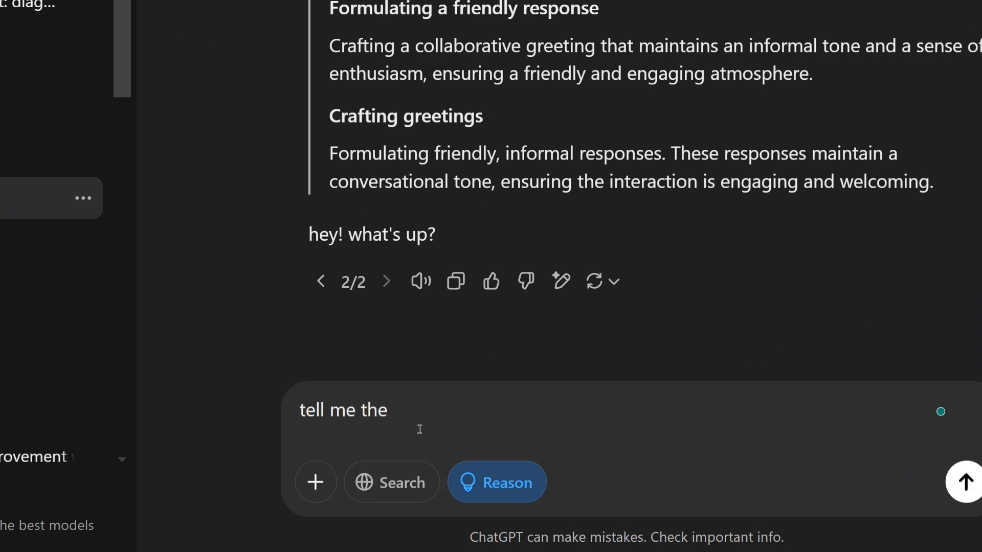
type("purpose of life")
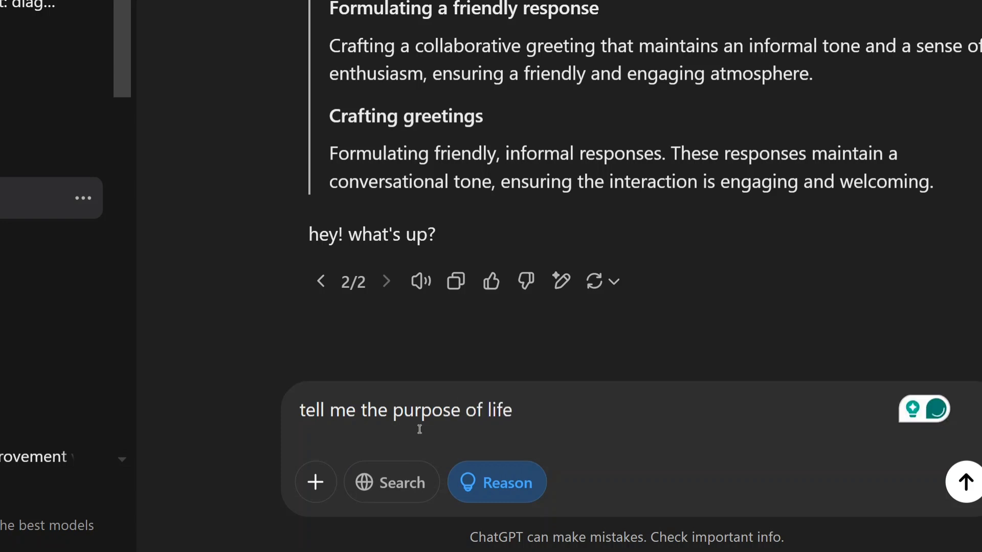
key("Return")
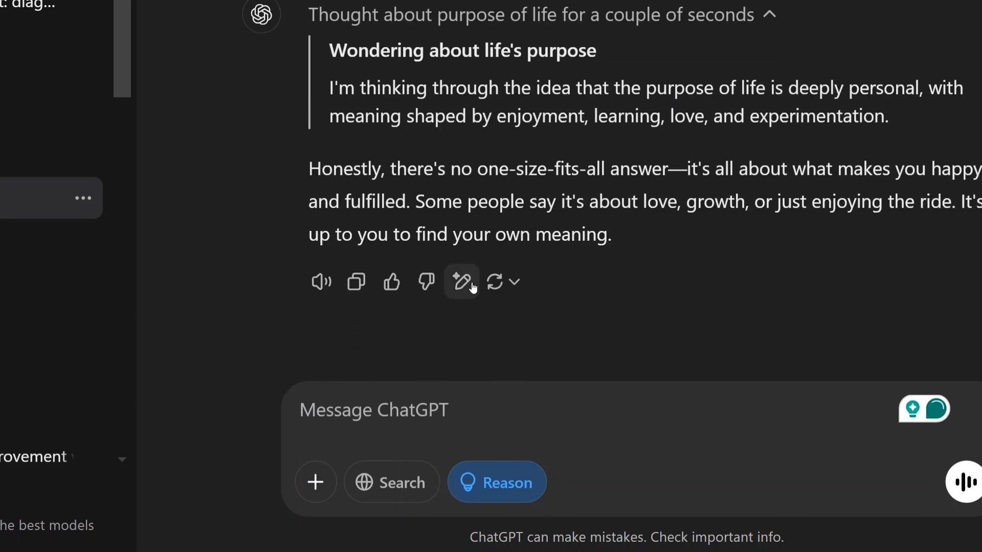
scroll(685, 273, "up", 2)
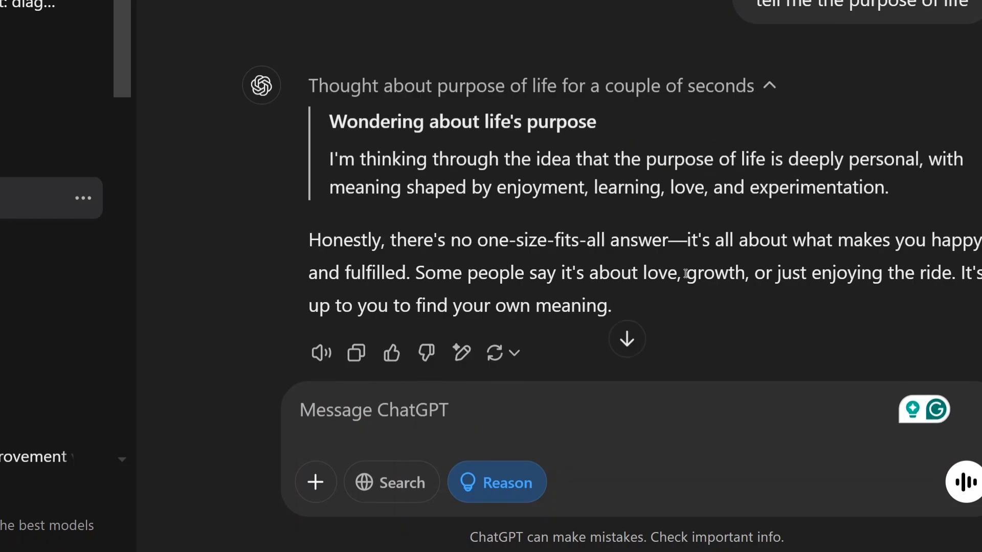
Close the sidebar with Ctrl+Shift+S to widen the conversation view.
key("ctrl+shift+s")
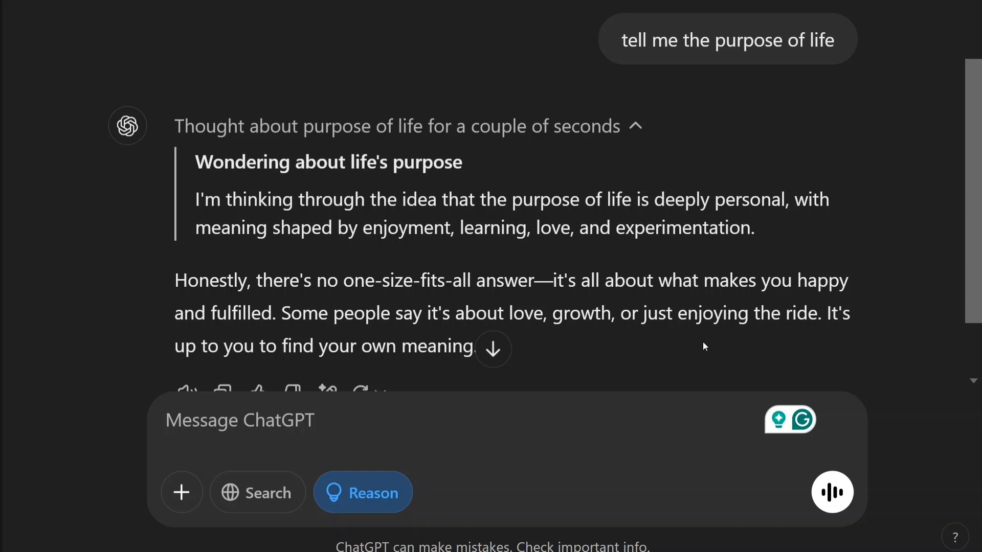
scroll(703, 347, "down", 2)
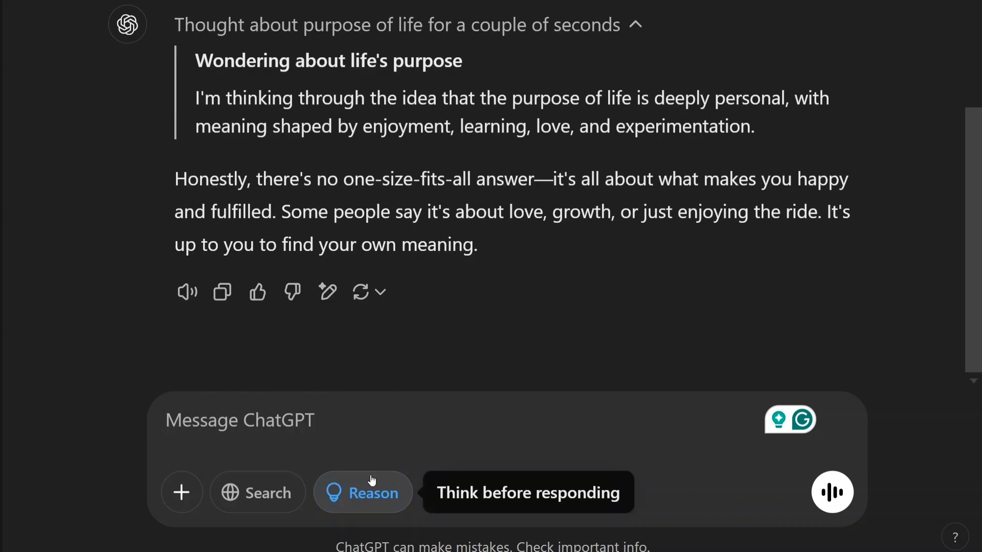